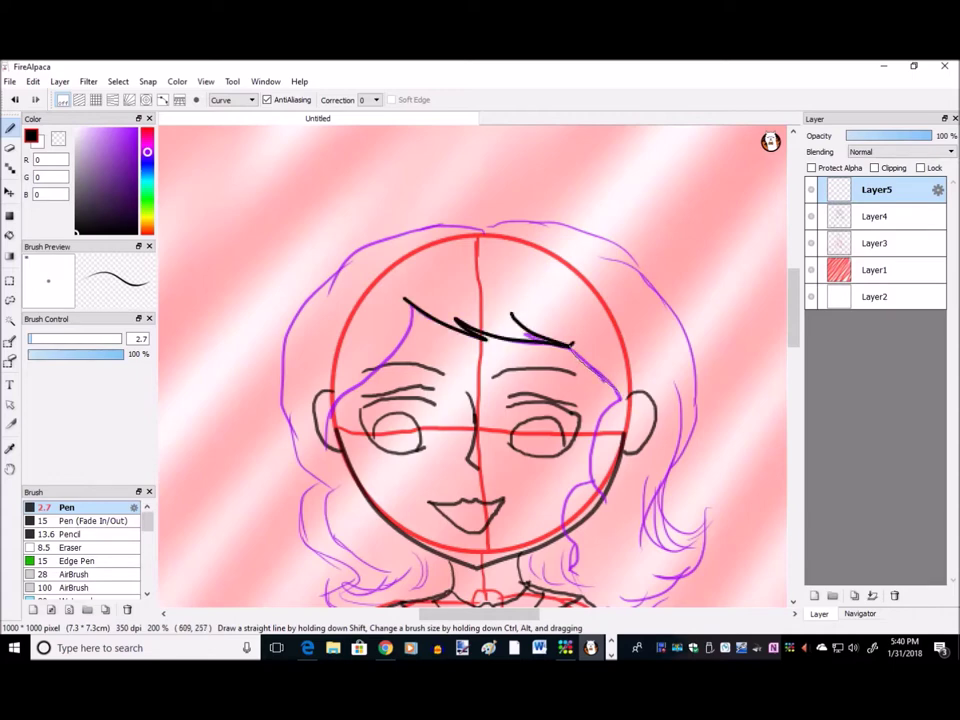
Step: Ink the right hairline, the cheek curl down to the neck, and short strands below it in black
left_click_drag(600, 377, 622, 402)
left_click_drag(572, 346, 623, 407)
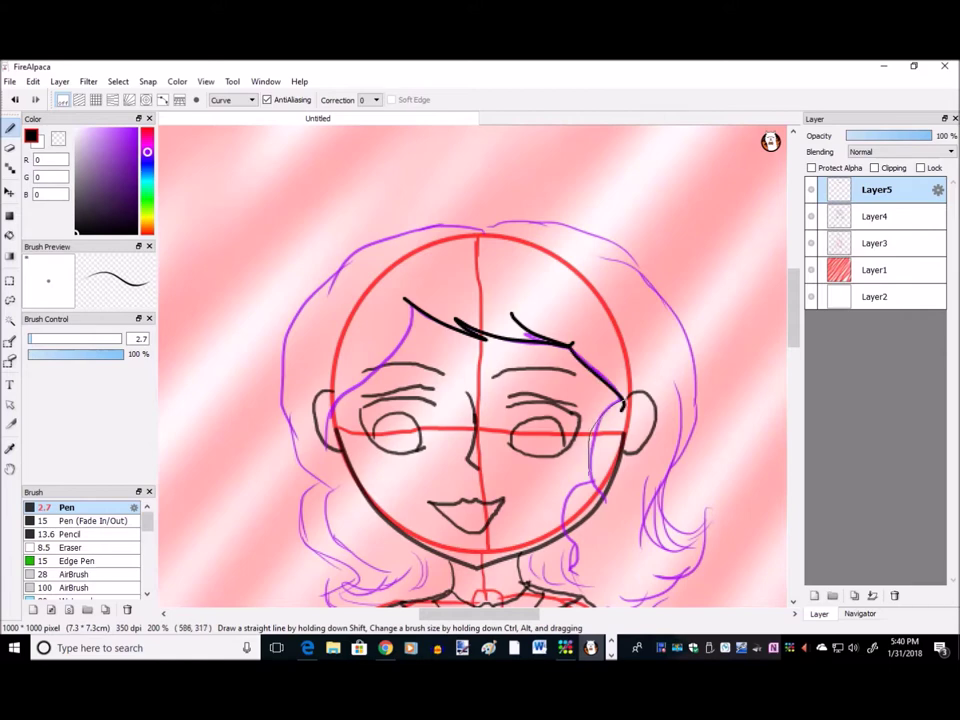
left_click_drag(590, 436, 588, 477)
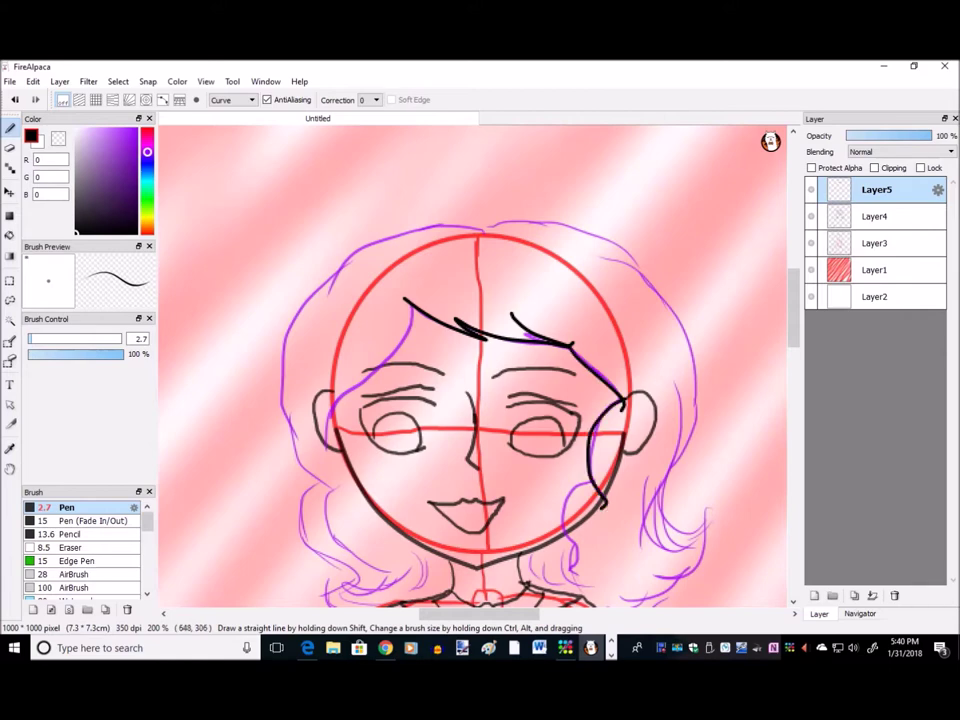
scroll(597, 255, "down", 3)
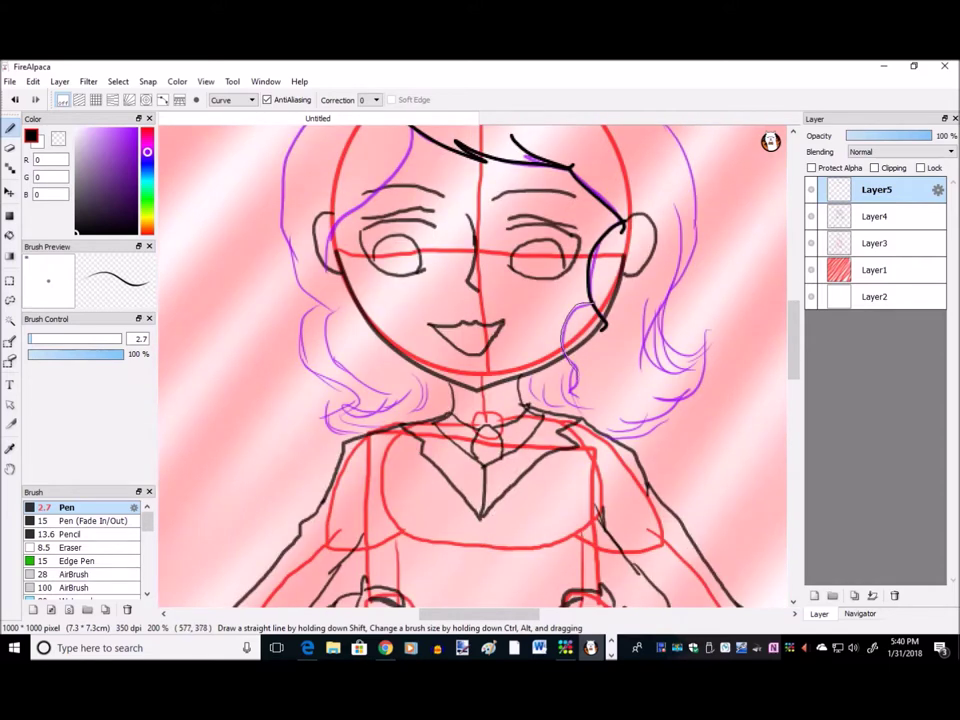
left_click_drag(591, 297, 573, 393)
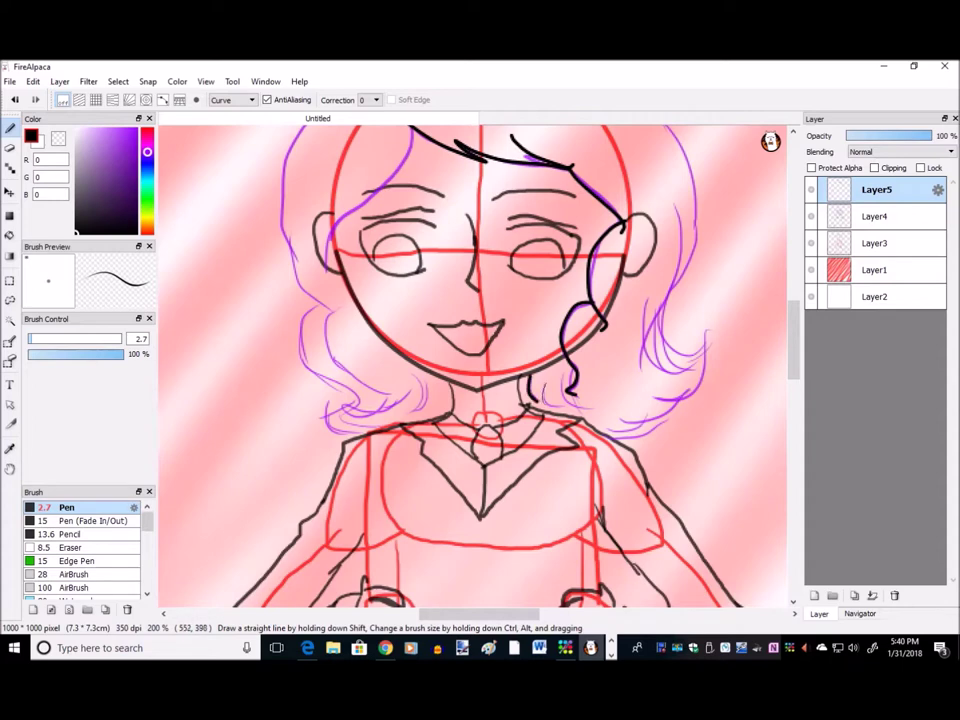
left_click_drag(541, 382, 544, 402)
mouse_move(551, 384)
left_mouse_down()
mouse_move(555, 400)
mouse_move(577, 405)
left_mouse_up()
scroll(475, 365, "up", 5)
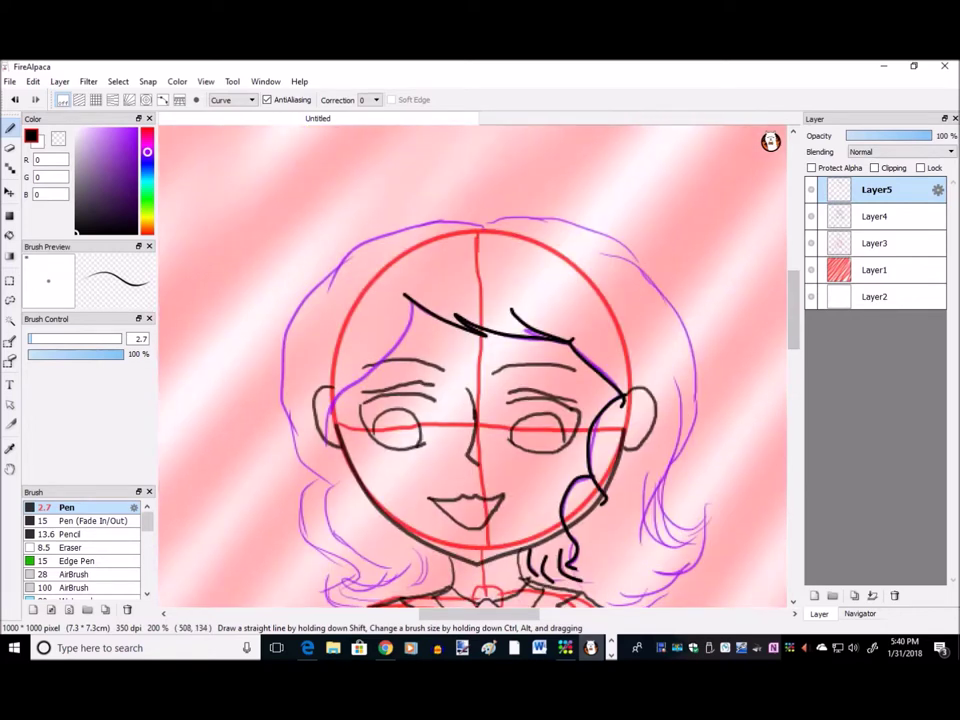
Step: Ink the top hair arc and the outer right hair outline down to the ends
left_click_drag(490, 221, 548, 225)
left_click_drag(481, 229, 567, 237)
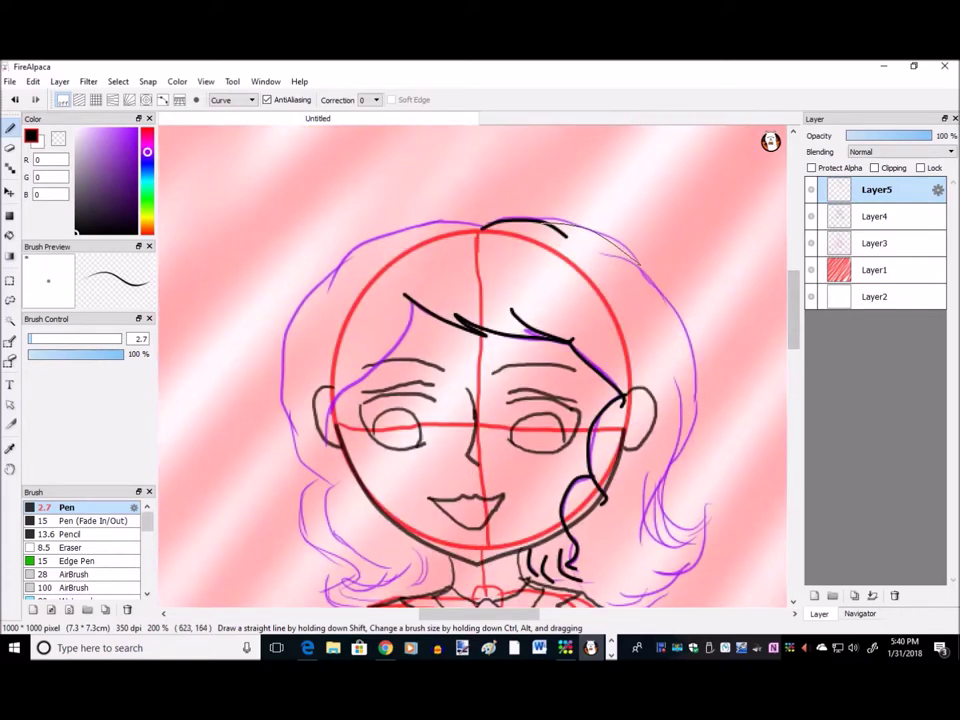
left_click_drag(567, 236, 637, 262)
scroll(637, 262, "down", 1)
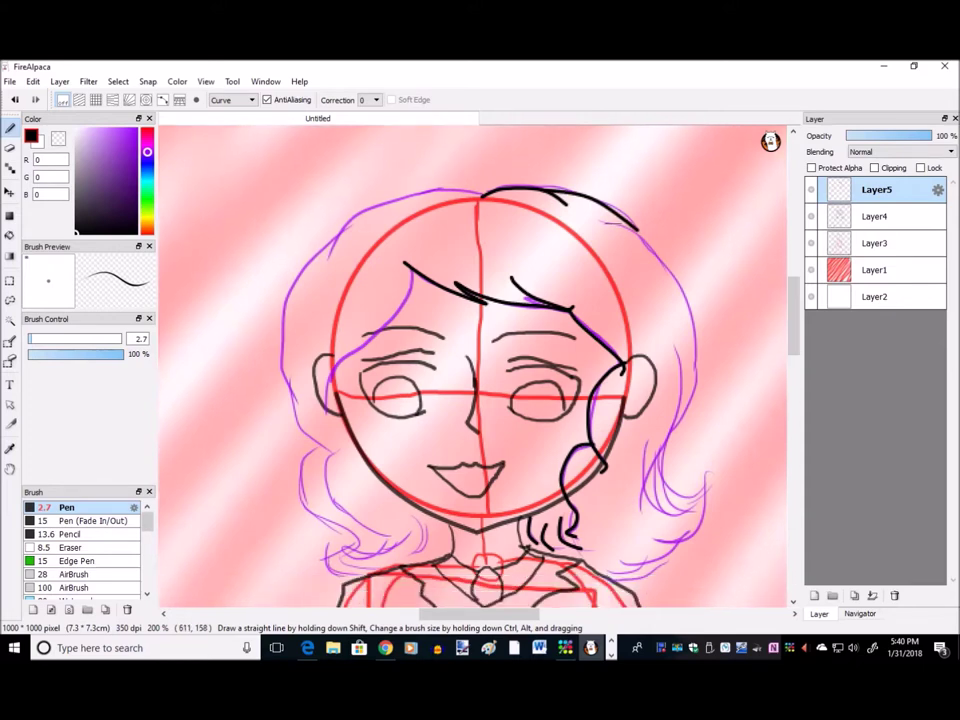
left_click_drag(640, 228, 692, 350)
left_click_drag(603, 222, 693, 515)
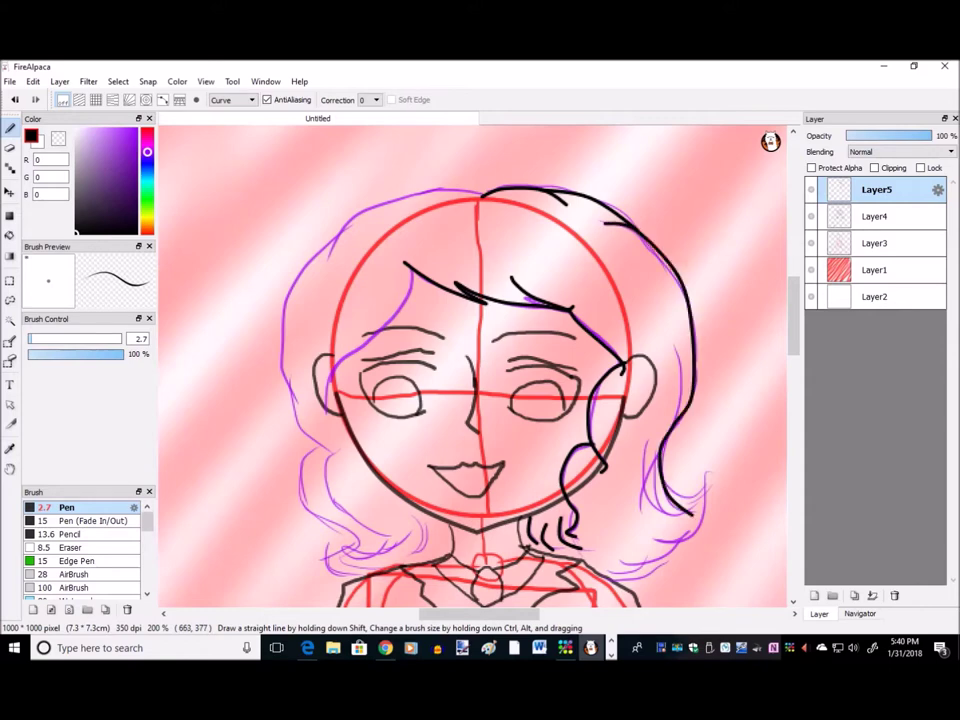
Step: Add black strand lines along the right side and ends of the hair
left_click_drag(679, 378, 662, 465)
left_click_drag(672, 345, 692, 515)
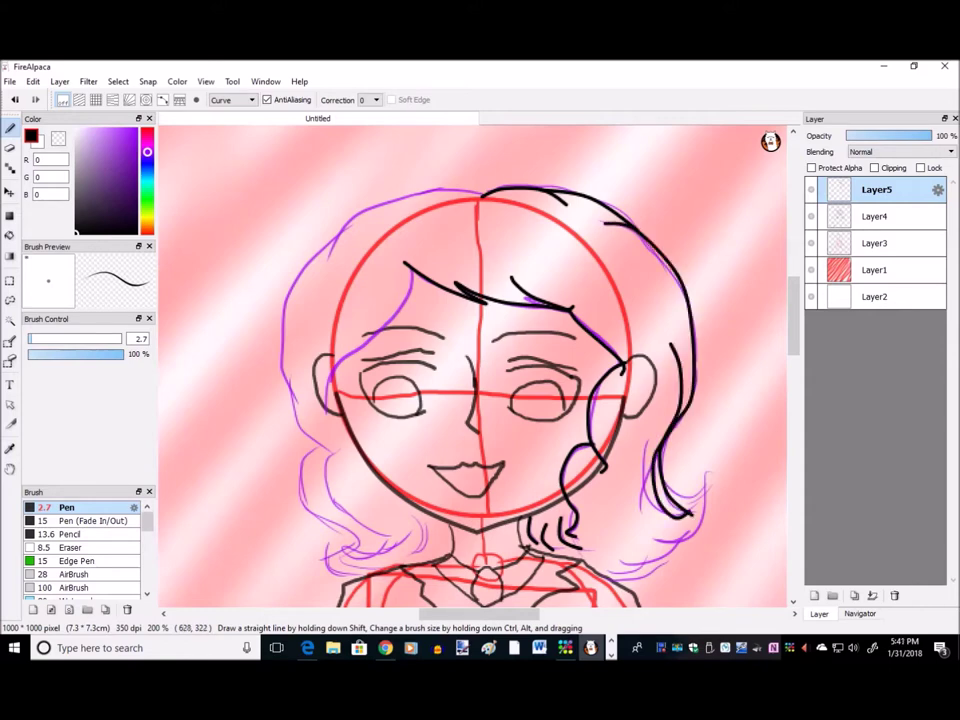
left_click_drag(642, 438, 668, 516)
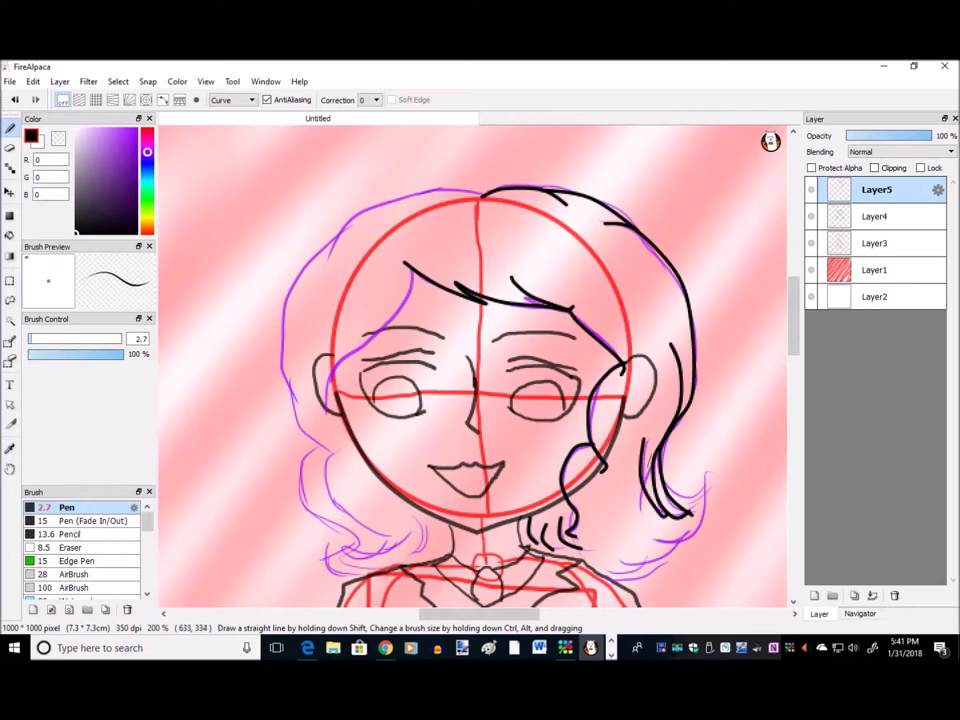
left_click_drag(652, 450, 641, 517)
scroll(470, 365, "down", 1)
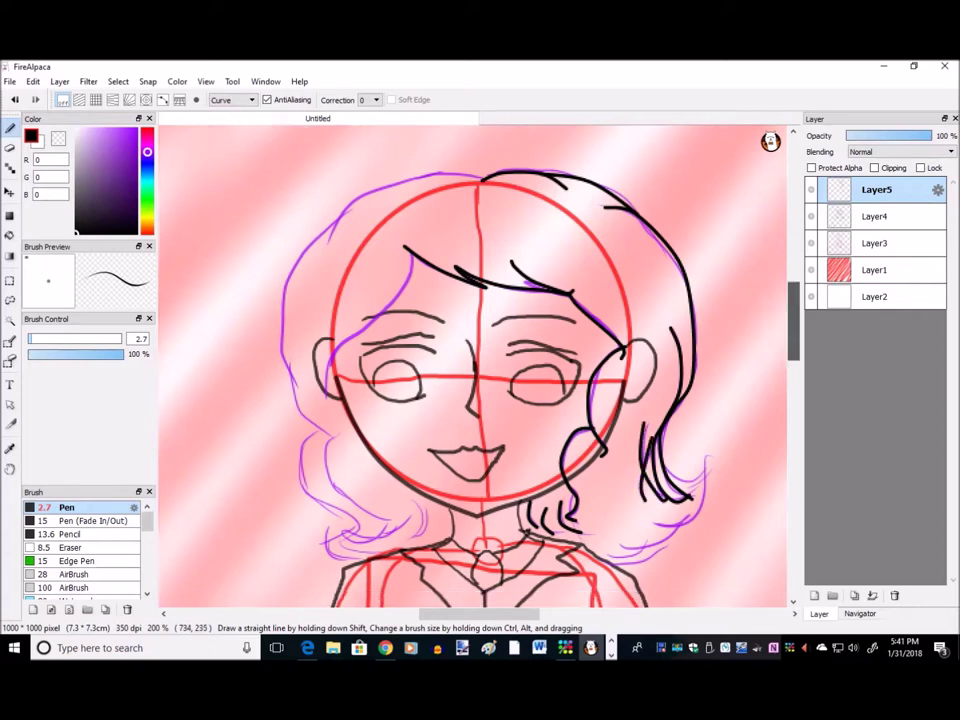
scroll(470, 365, "down", 4)
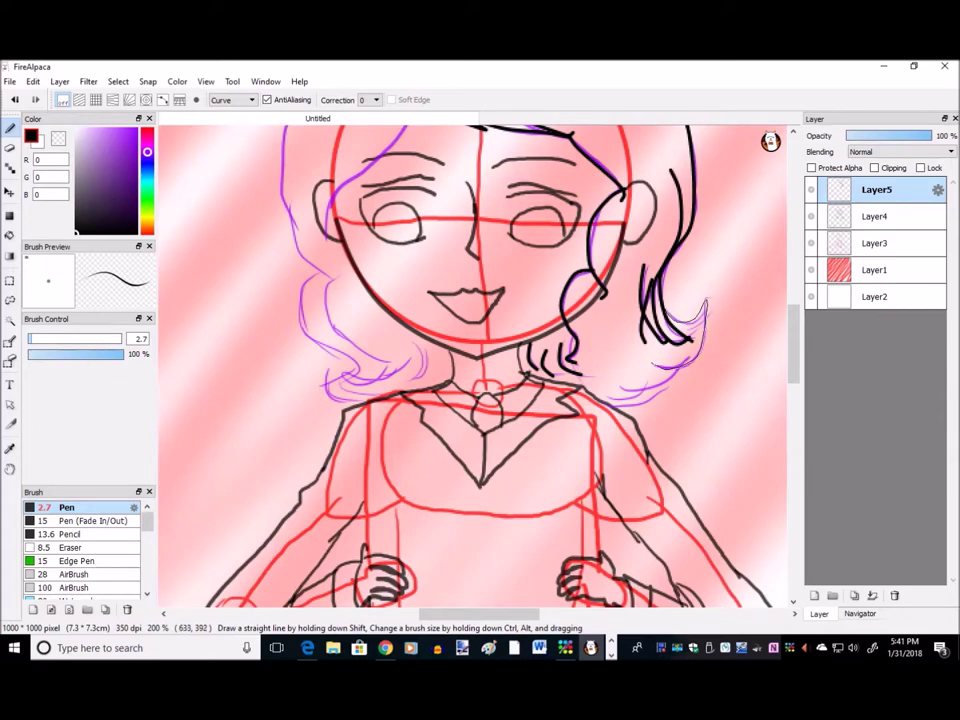
Step: Close the right hair tips, then ink the left face-framing hair, top-left outline and left outer edge
mouse_move(707, 300)
left_mouse_down()
mouse_move(652, 364)
mouse_move(615, 387)
left_mouse_up()
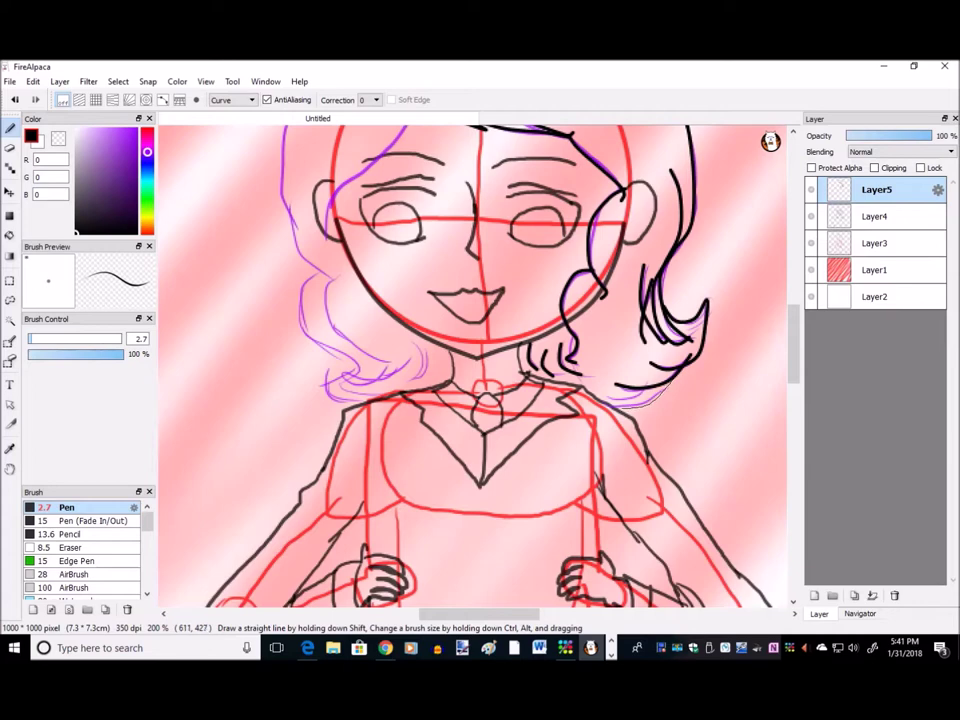
left_click_drag(676, 380, 616, 406)
left_click_drag(480, 400, 580, 395)
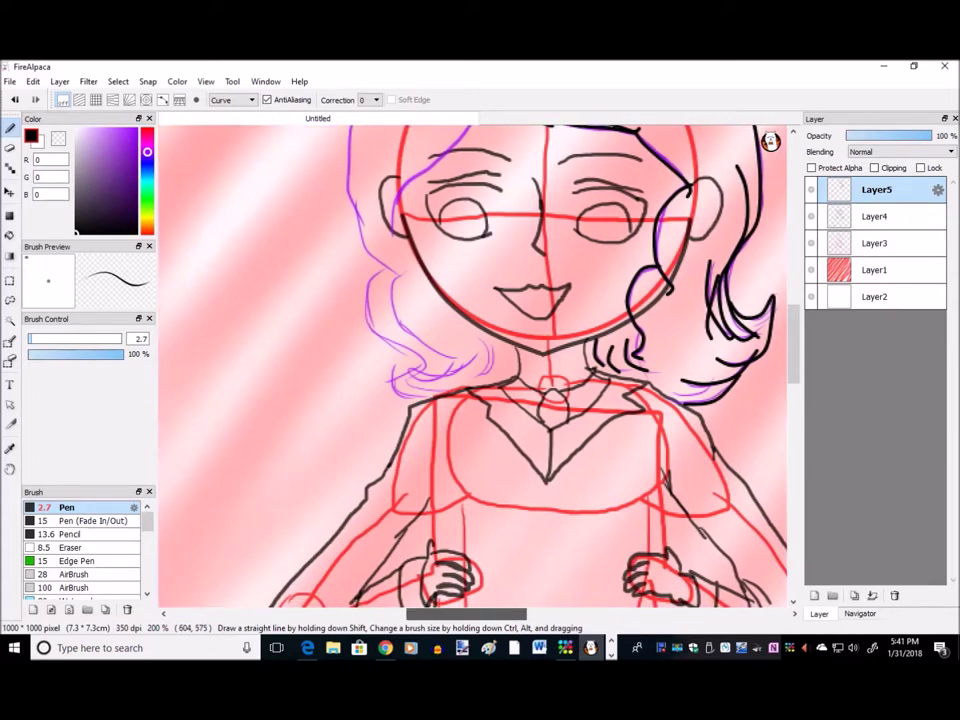
scroll(470, 365, "up", 3)
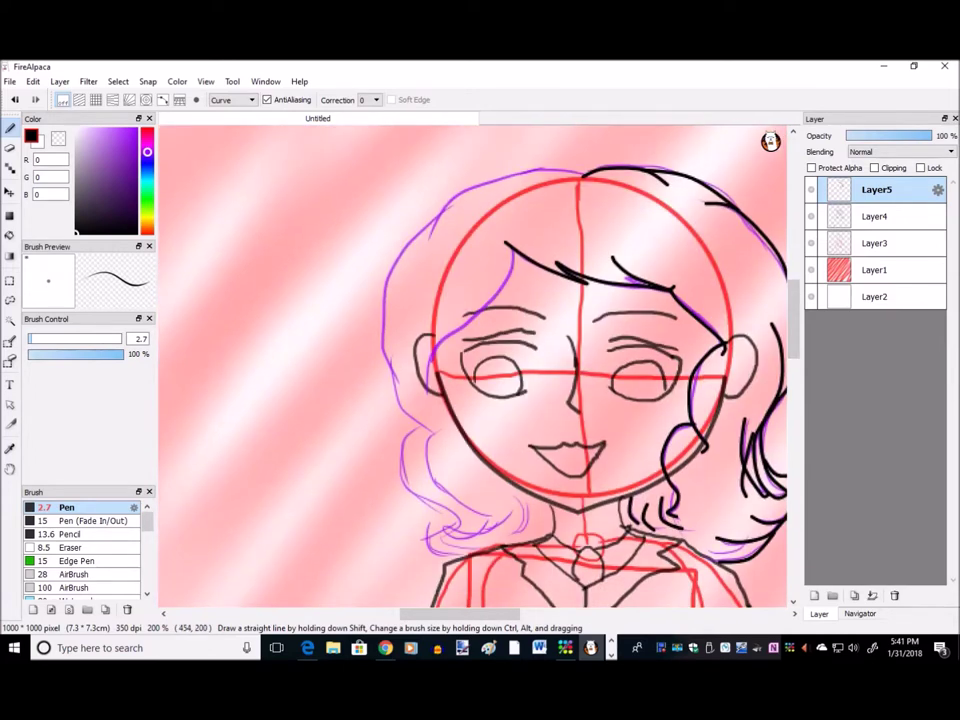
left_click_drag(512, 250, 430, 394)
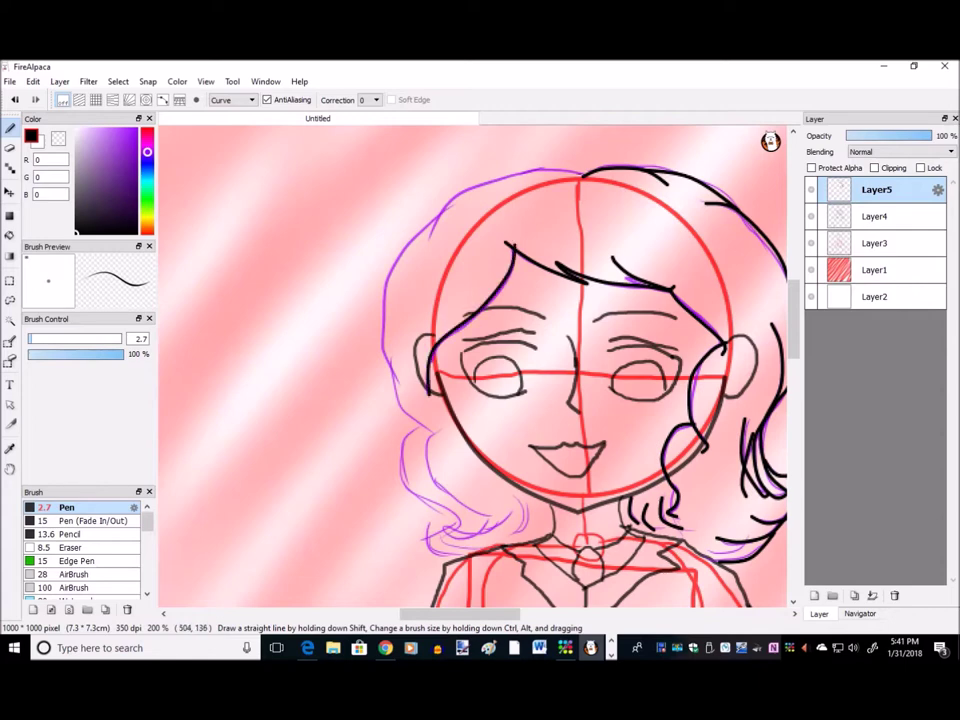
left_click_drag(583, 170, 430, 236)
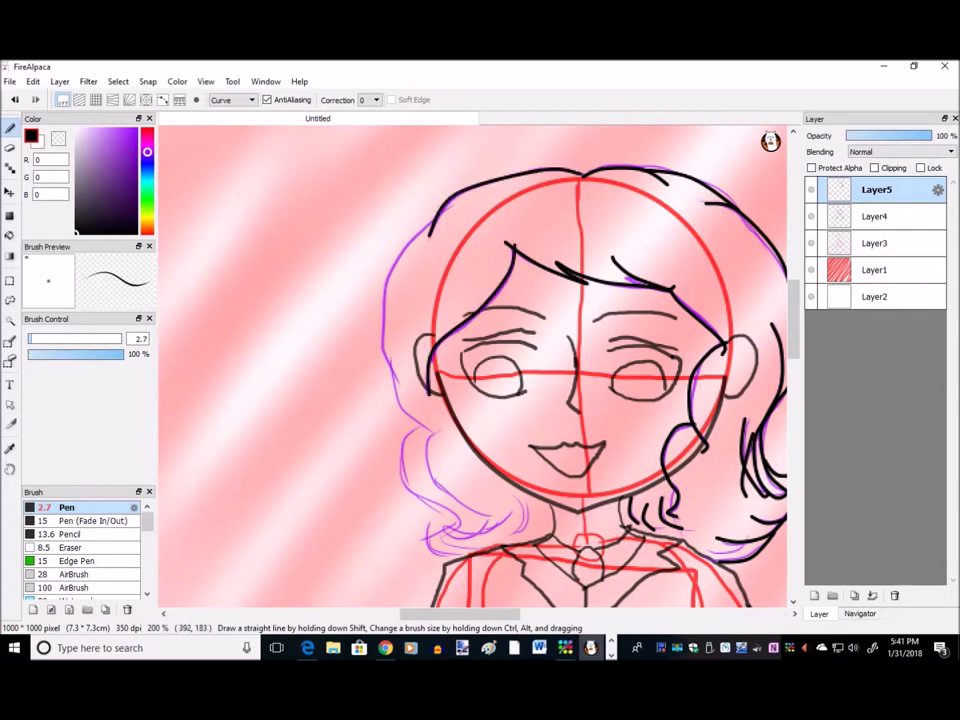
mouse_move(420, 228)
left_mouse_down()
mouse_move(395, 385)
mouse_move(404, 400)
mouse_move(395, 398)
left_mouse_up()
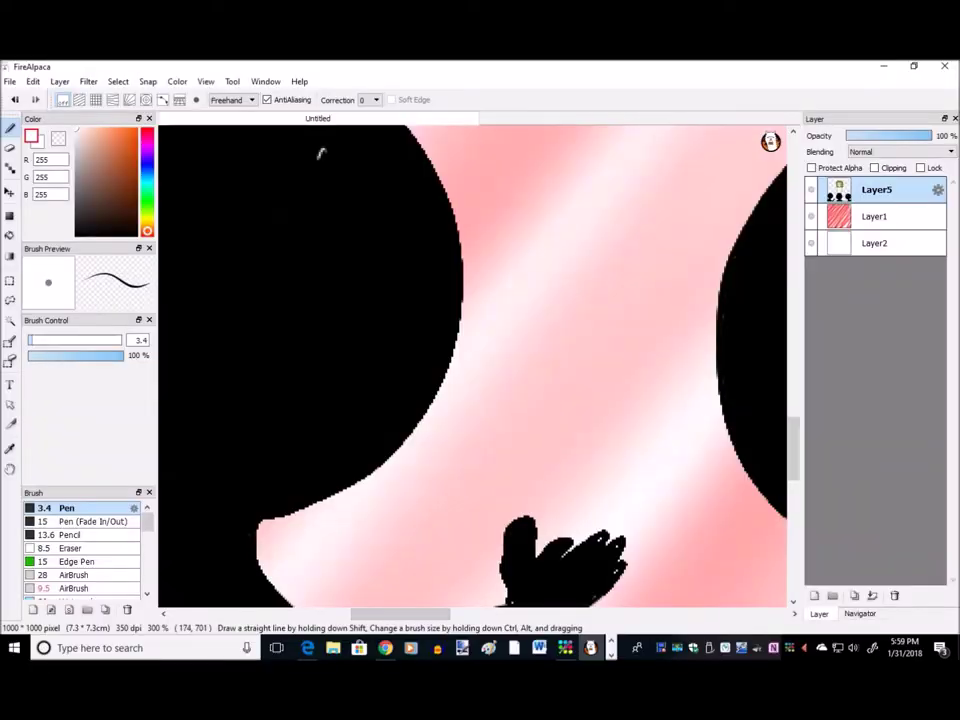
Step: Sketch a white oval, arcs and small hook marks over the black silhouette area
mouse_move(321, 150)
left_mouse_down()
mouse_move(375, 272)
mouse_move(385, 257)
left_mouse_up()
left_click_drag(340, 195, 375, 228)
left_click_drag(313, 437, 385, 418)
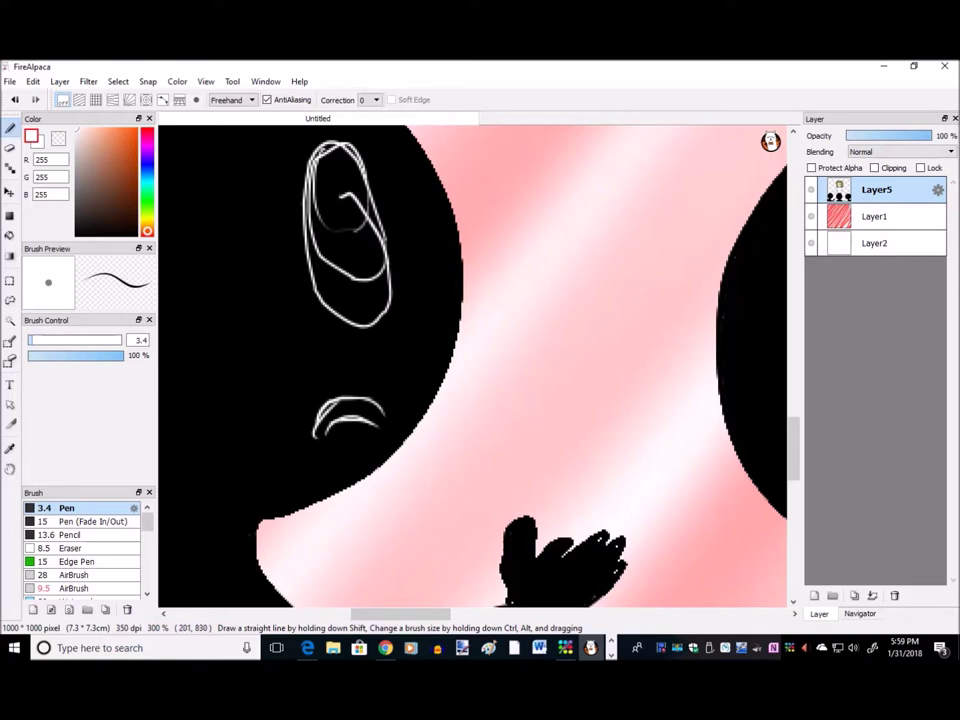
left_click_drag(231, 248, 224, 270)
left_click_drag(256, 318, 249, 341)
left_click_drag(400, 613, 488, 613)
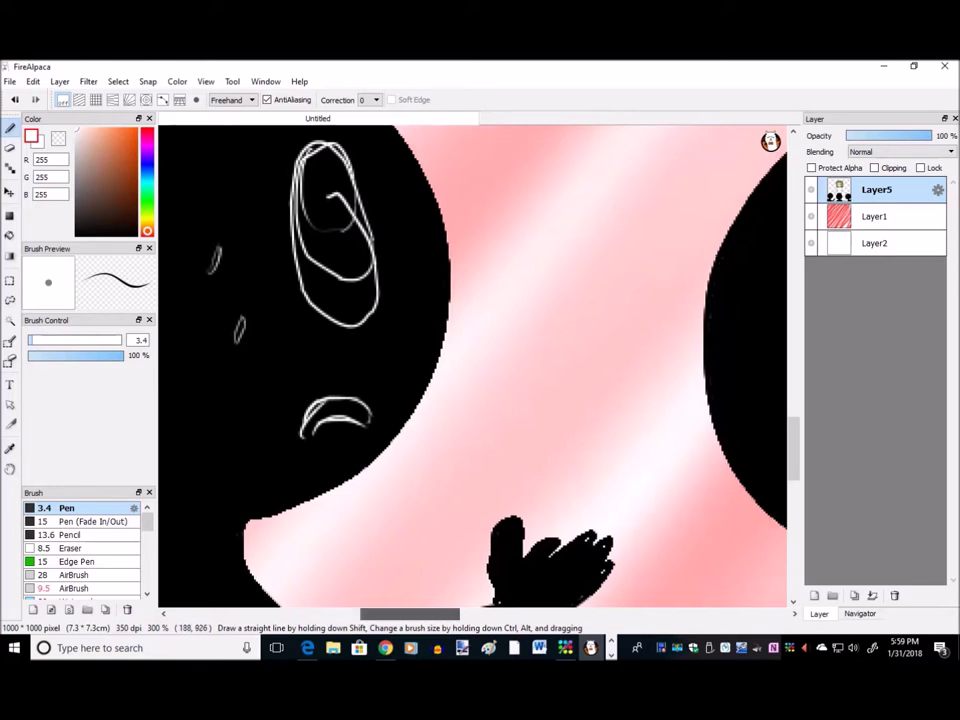
left_click_drag(592, 177, 601, 220)
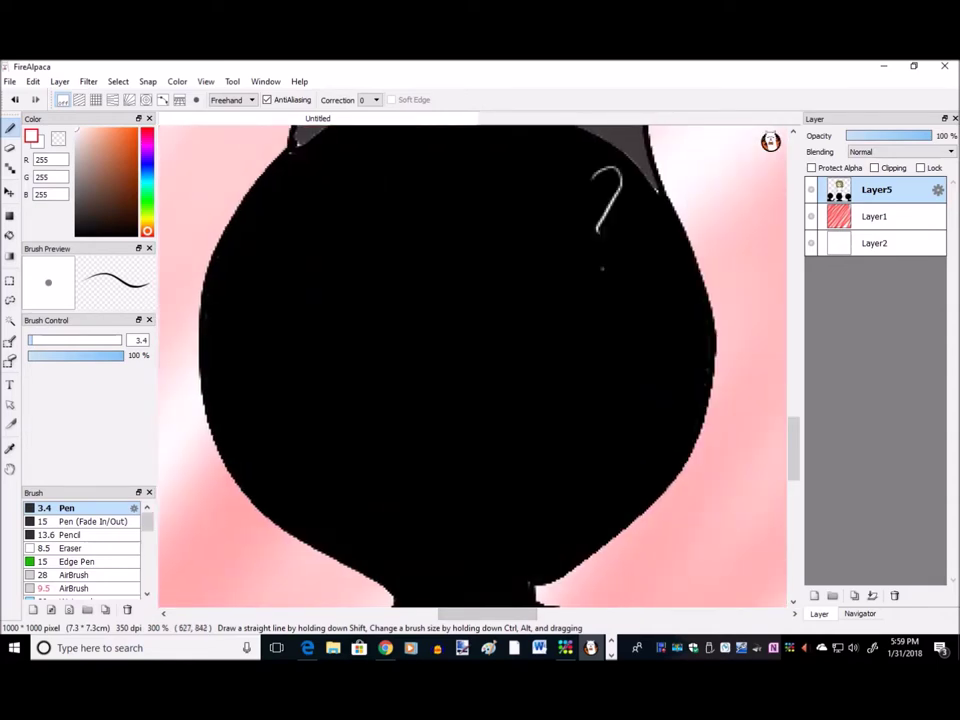
scroll(600, 268, "up", 5)
scroll(600, 268, "up", 2)
scroll(472, 366, "up", 5)
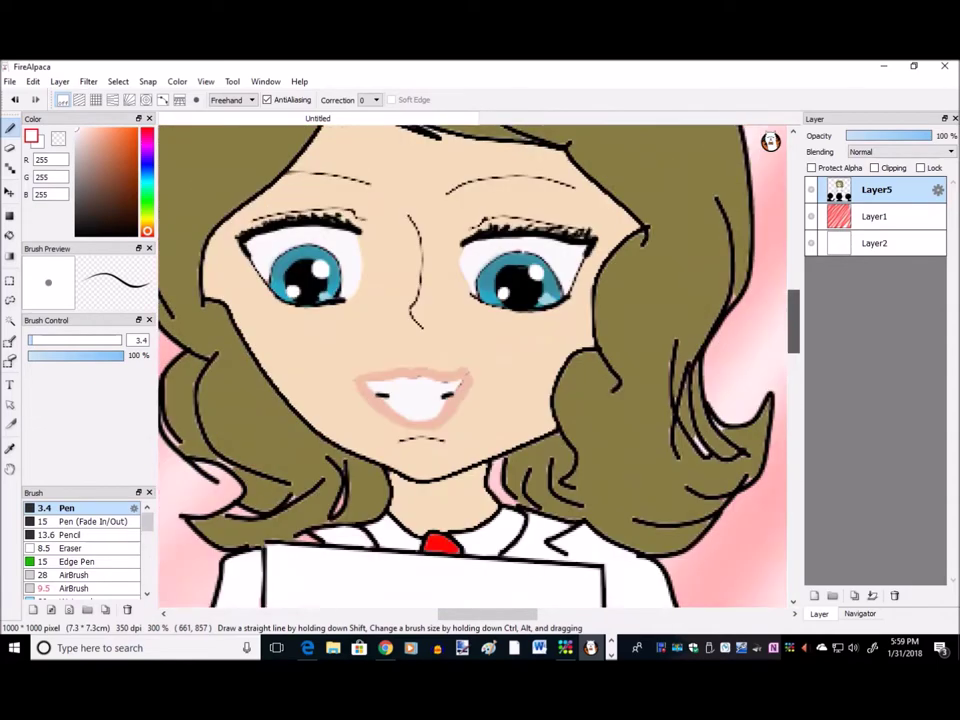
scroll(472, 366, "up", 1)
scroll(472, 366, "down", 2)
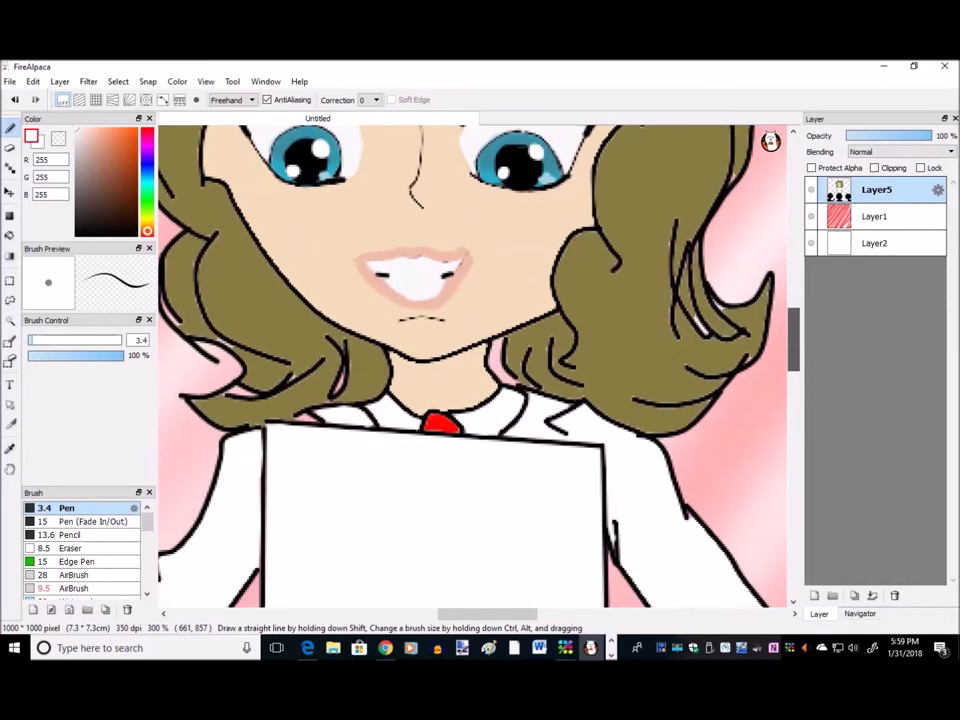
scroll(470, 360, "up", 3)
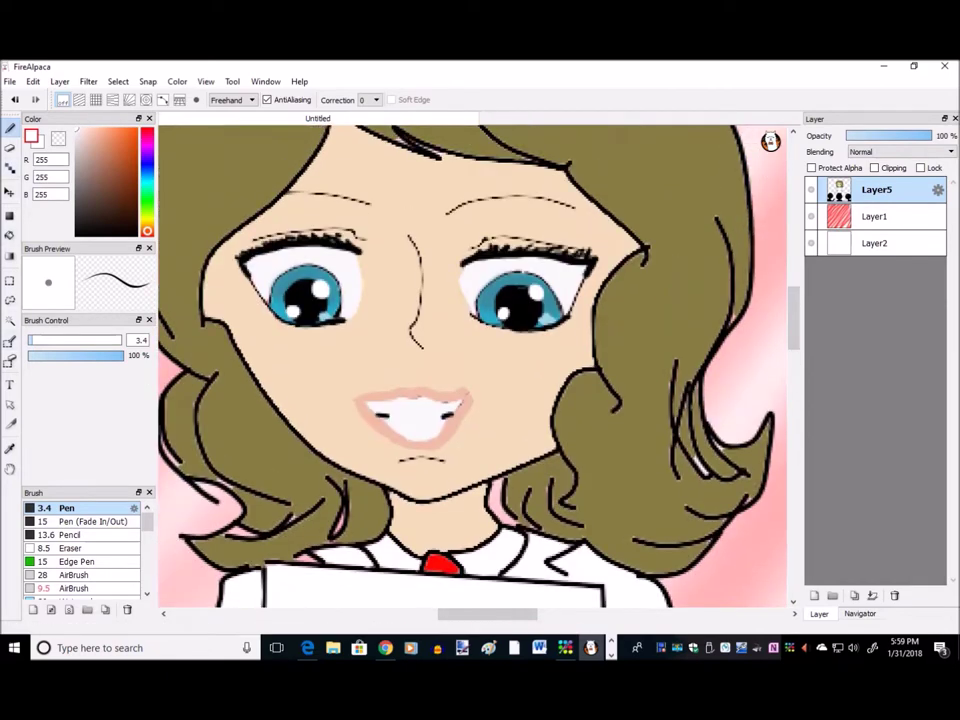
Step: Sample the face's skin tone, choose a slightly darker shade, and fade the dark line under the mouth
left_click(10, 448)
left_click(400, 350)
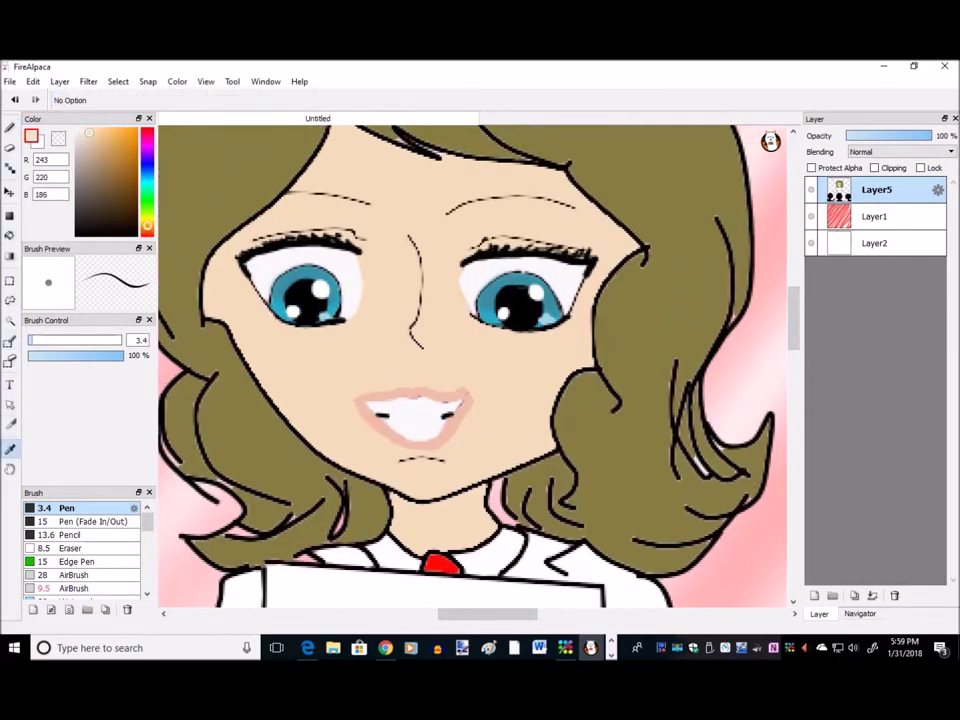
left_click(10, 128)
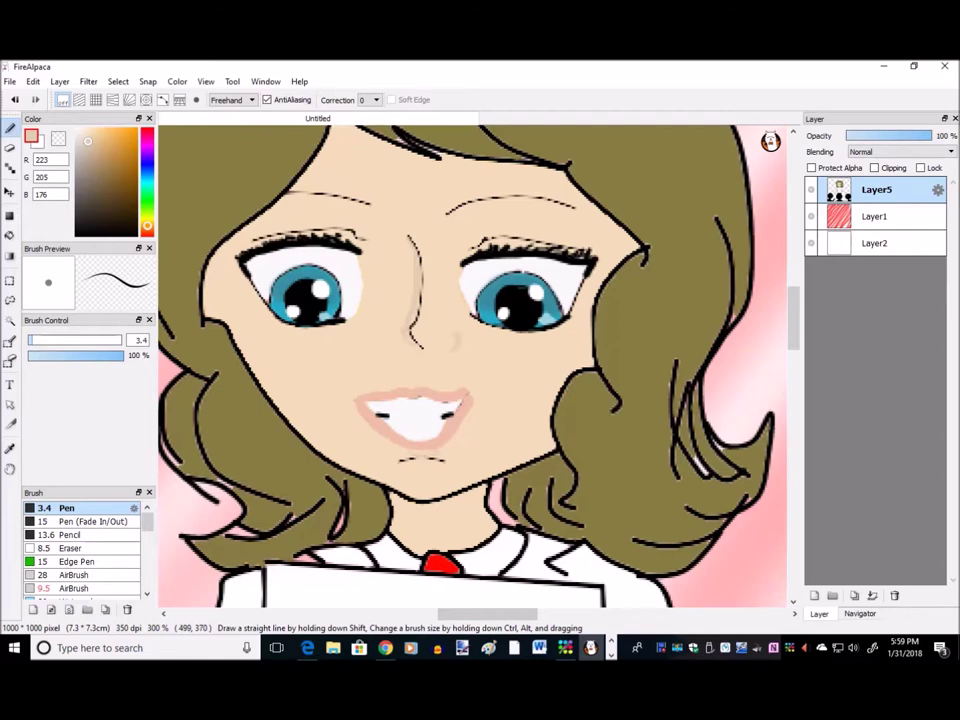
key("ctrl+z")
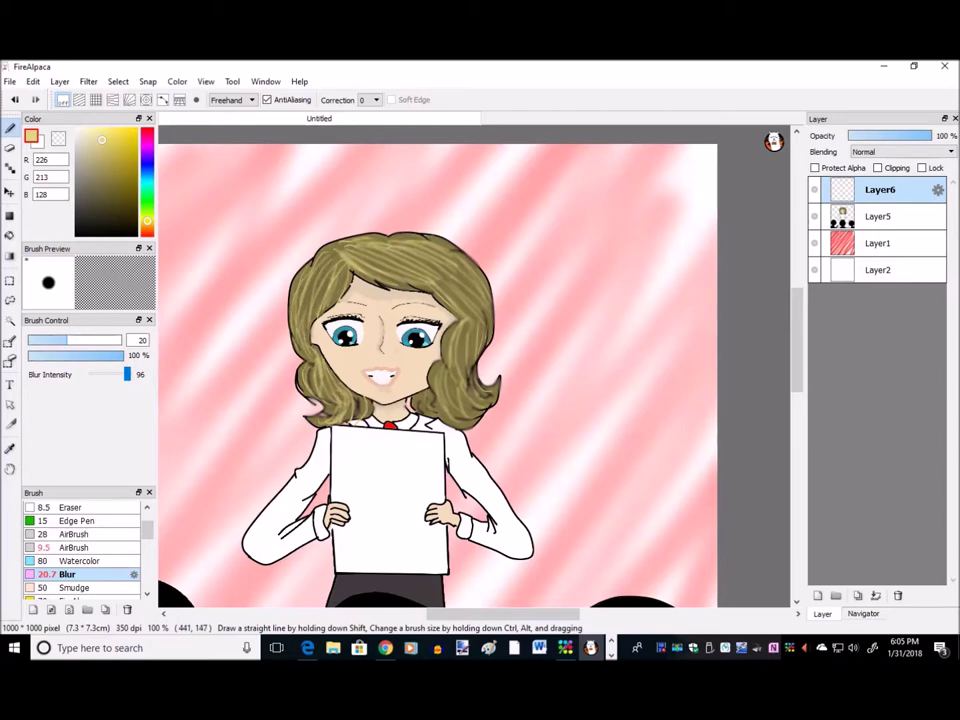
scroll(399, 251, "up", 1)
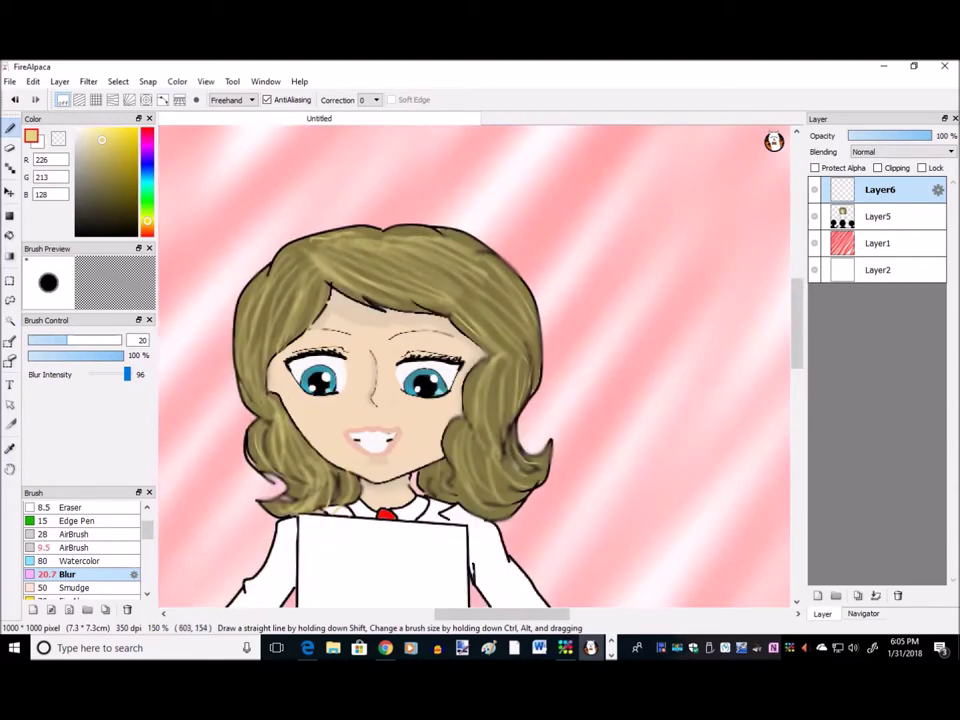
Step: Set Layer6 blending to Add and lower its opacity to 29%
left_click(900, 151)
left_click(880, 173)
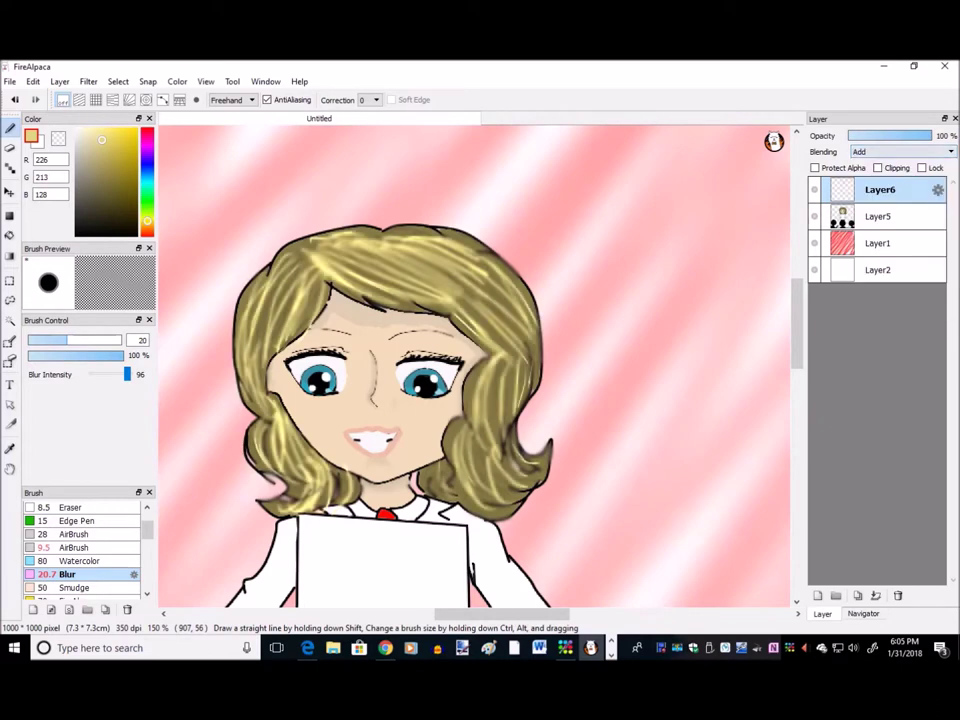
left_click_drag(928, 135, 873, 135)
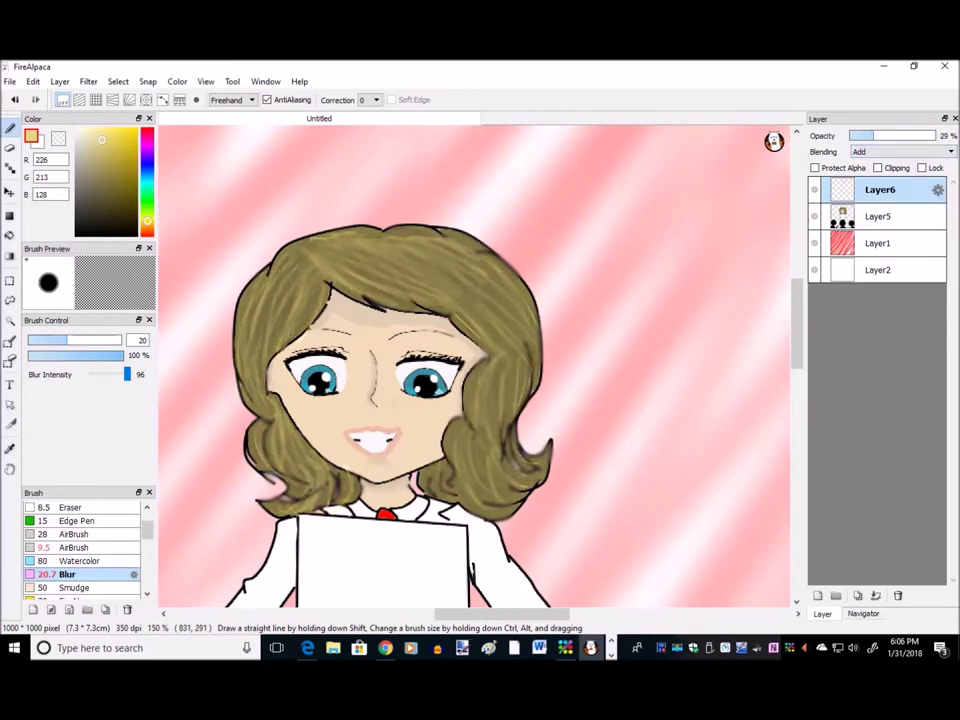
scroll(475, 365, "down", 5)
scroll(475, 365, "down", 3)
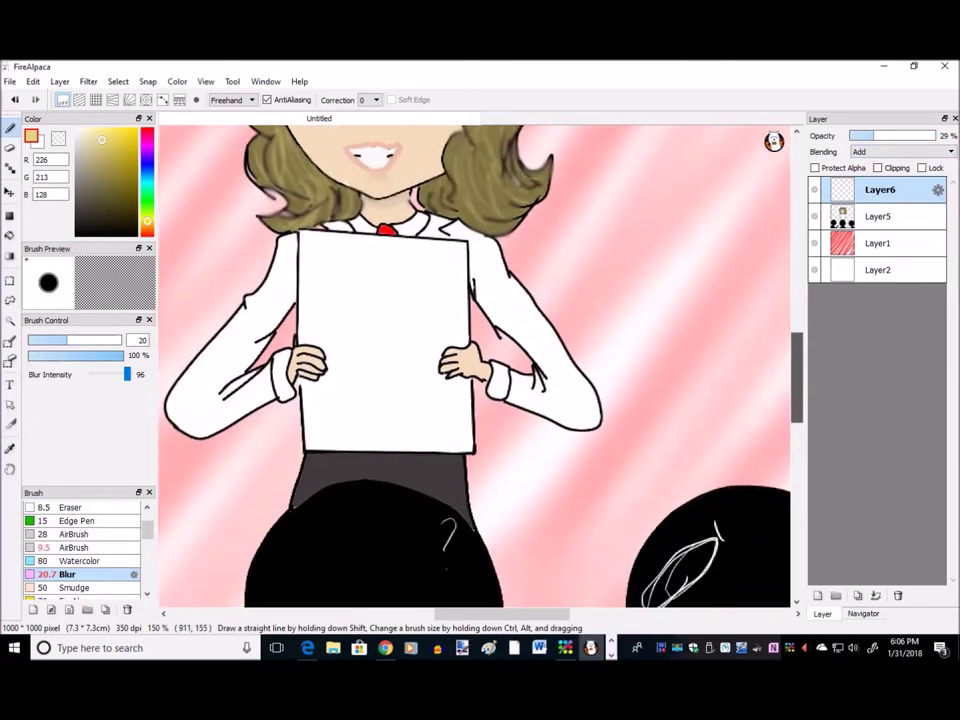
scroll(475, 365, "up", 3)
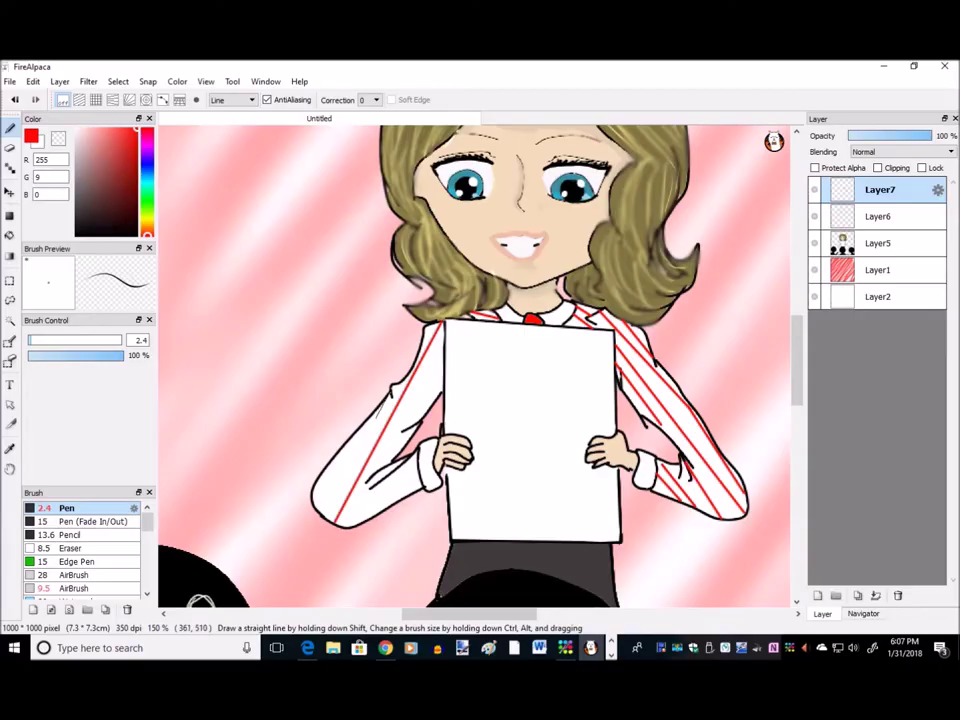
Step: Draw two more red diagonal stripes across the left sleeve
left_click_drag(326, 504, 398, 395)
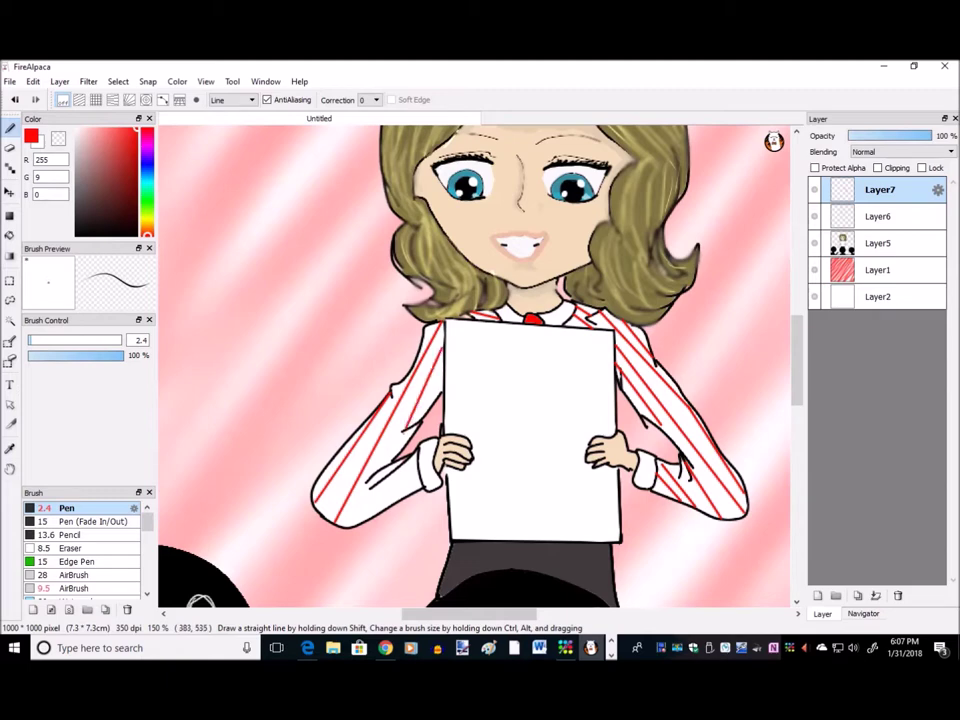
left_click_drag(406, 432, 380, 473)
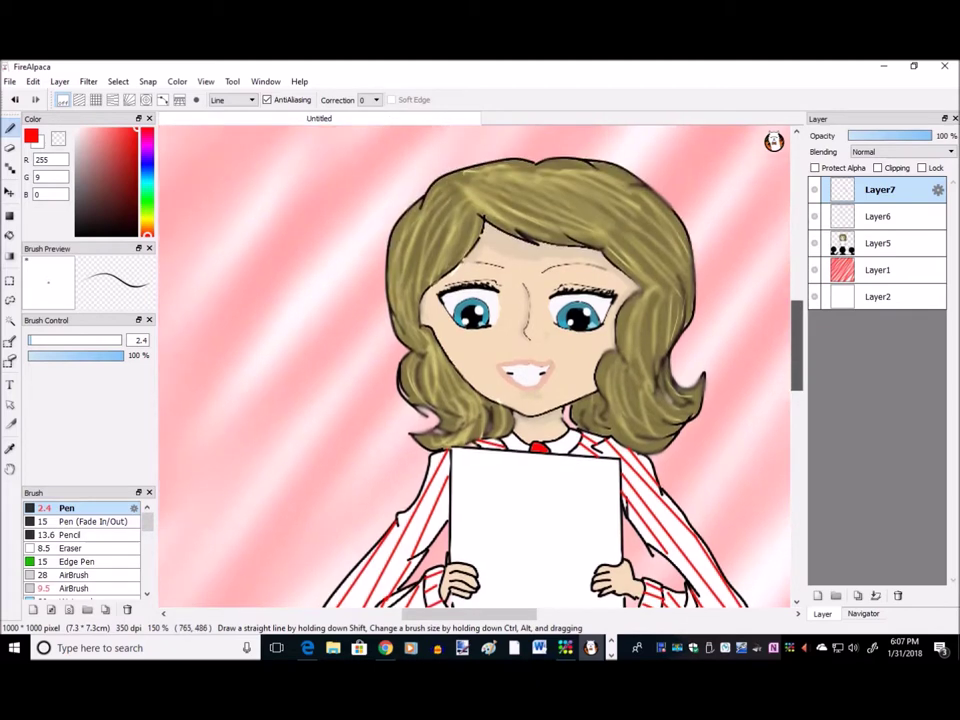
scroll(475, 365, "down", 3)
scroll(475, 365, "down", 2)
scroll(475, 365, "down", 2)
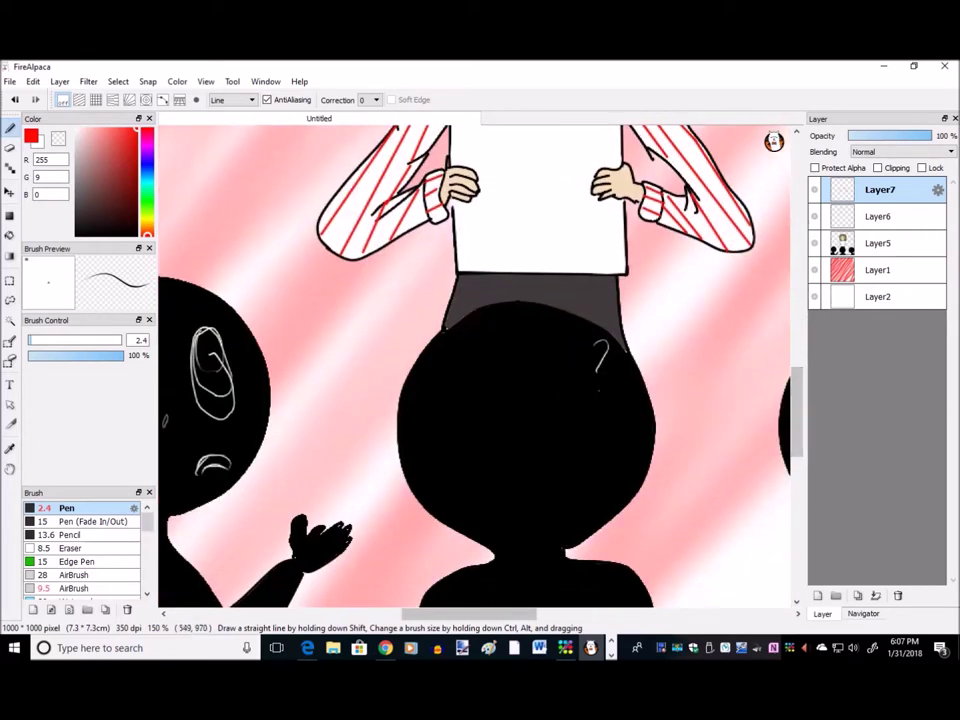
scroll(475, 365, "right", 3)
scroll(475, 365, "right", 1)
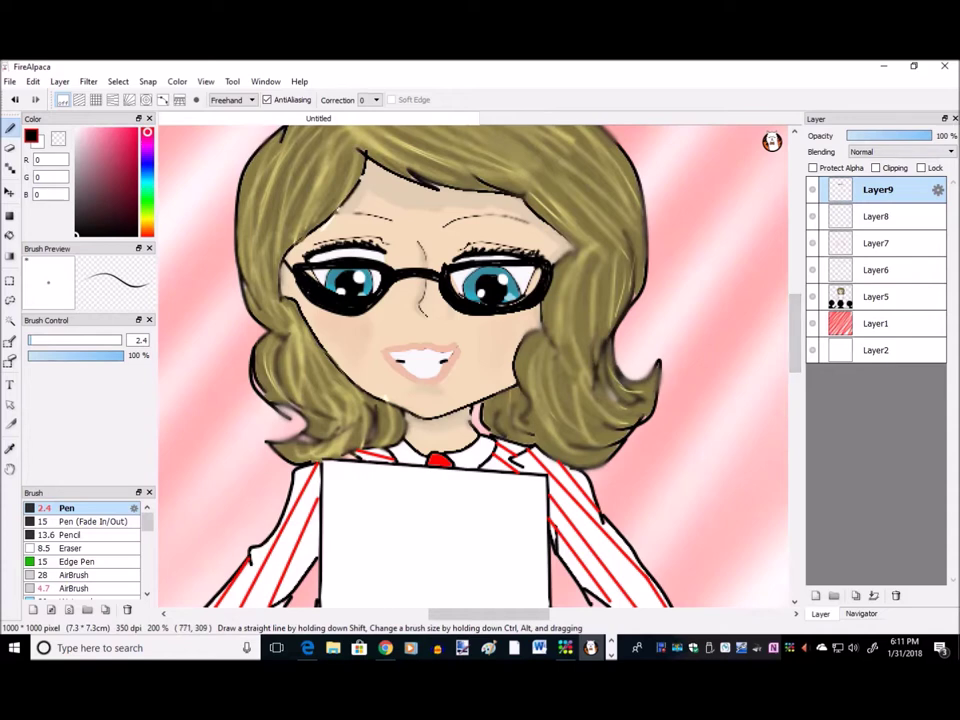
scroll(475, 365, "down", 5)
scroll(475, 365, "up", 3)
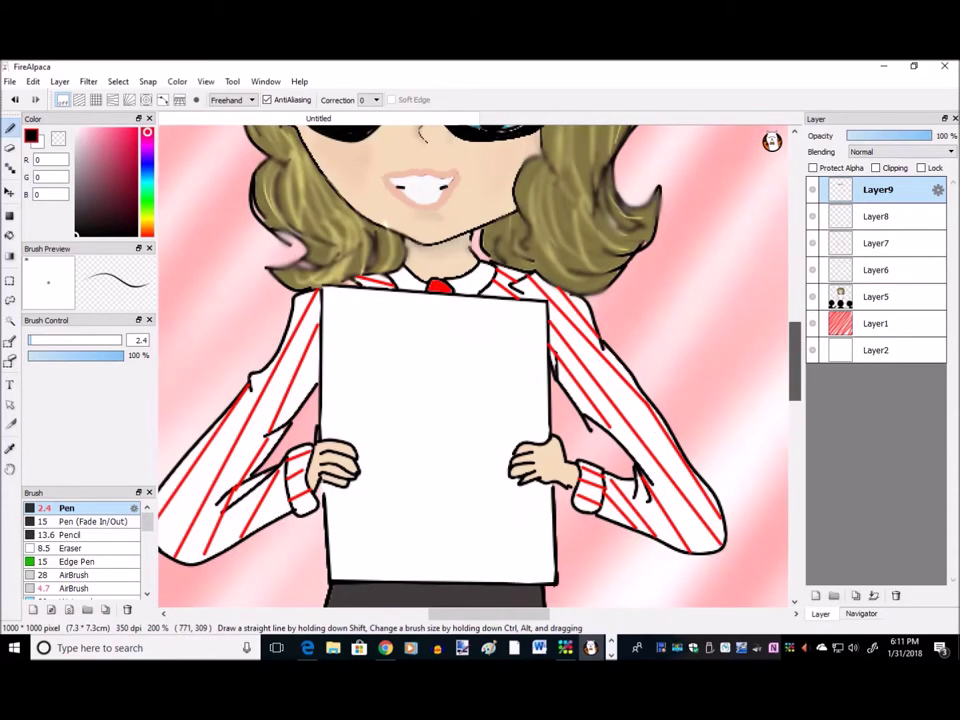
Step: Create Layer10 with Ctrl+Shift+N to hold the sign lettering
key("ctrl+shift+n")
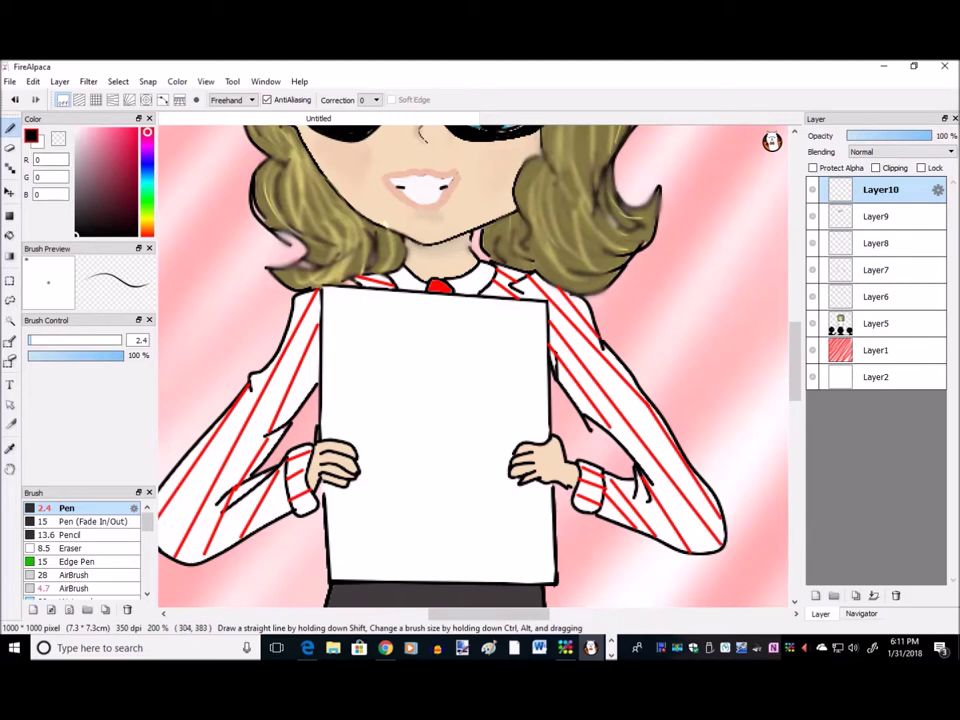
Step: Switch the pen to red and write 'My Life' on the sign's first line
left_click(81, 228)
left_click(136, 129)
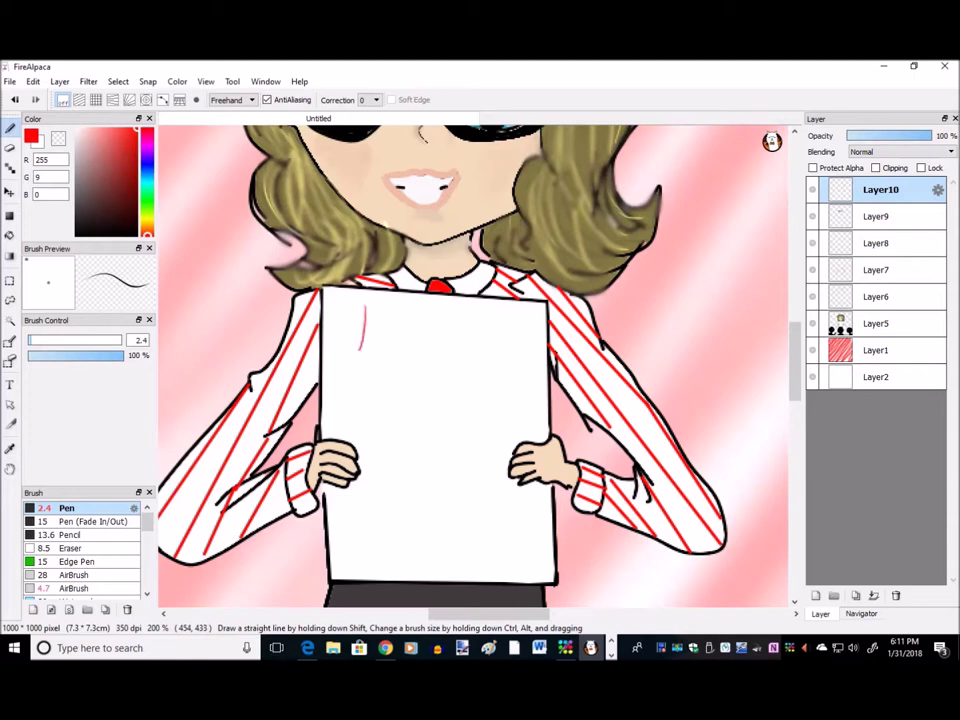
mouse_move(364, 307)
left_mouse_down()
mouse_move(376, 350)
mouse_move(363, 308)
left_mouse_up()
mouse_move(376, 350)
left_mouse_down()
mouse_move(379, 316)
mouse_move(388, 363)
mouse_move(403, 362)
mouse_move(398, 391)
left_mouse_up()
mouse_move(440, 312)
left_mouse_down()
mouse_move(440, 367)
mouse_move(463, 368)
left_mouse_up()
mouse_move(478, 324)
left_mouse_down()
mouse_move(470, 372)
mouse_move(505, 380)
left_mouse_up()
Step: Write 'My Rules' on the sign's second line
mouse_move(361, 408)
left_mouse_down()
mouse_move(349, 444)
mouse_move(396, 440)
mouse_move(386, 470)
left_mouse_up()
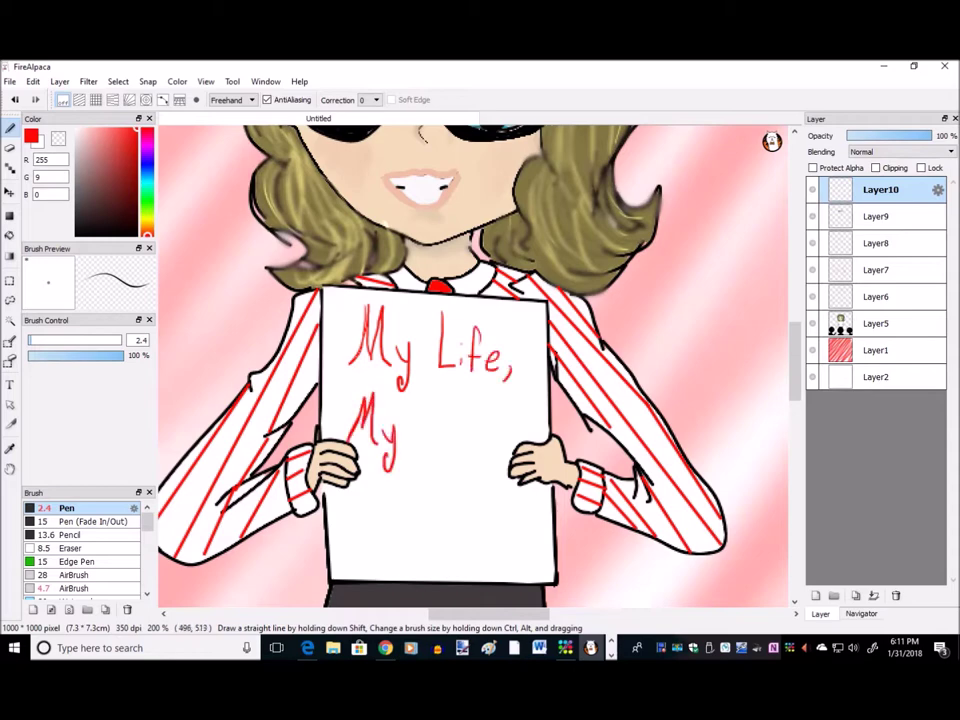
mouse_move(426, 412)
left_mouse_down()
mouse_move(424, 470)
mouse_move(445, 445)
mouse_move(500, 442)
left_mouse_up()
left_click_drag(515, 422, 503, 442)
Step: Write 'My Passion' on the third line, underline it in red, and touch up its last letter
mouse_move(360, 490)
left_mouse_down()
mouse_move(351, 543)
mouse_move(401, 532)
left_mouse_up()
left_click_drag(410, 508, 398, 562)
left_click_drag(434, 488, 432, 553)
mouse_move(434, 490)
left_mouse_down()
mouse_move(438, 515)
mouse_move(470, 545)
mouse_move(509, 545)
mouse_move(525, 522)
left_mouse_up()
left_click_drag(537, 545, 548, 530)
left_click_drag(352, 568, 552, 566)
left_click_drag(386, 561, 551, 560)
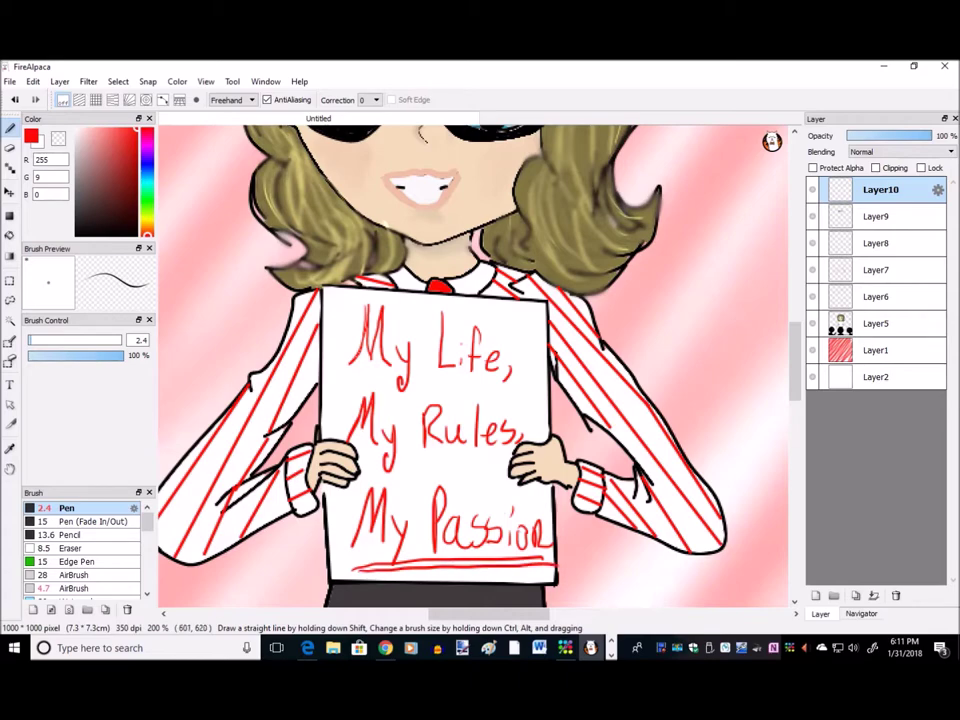
left_click_drag(550, 512, 550, 534)
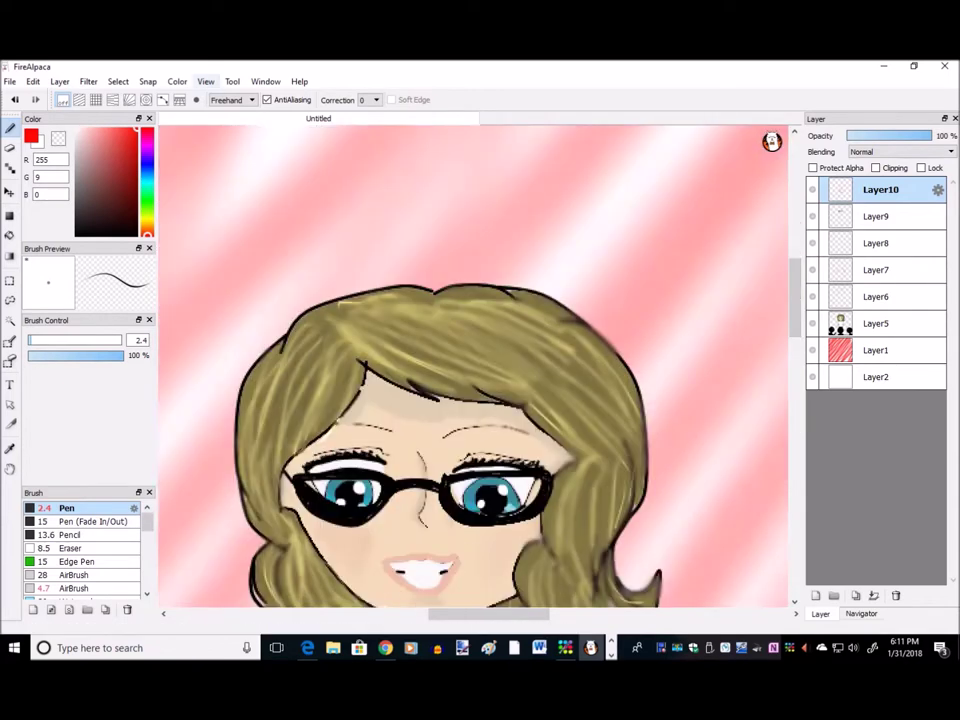
Step: Fit the whole poster to the window using View > Fit to Window Size
left_click(205, 81)
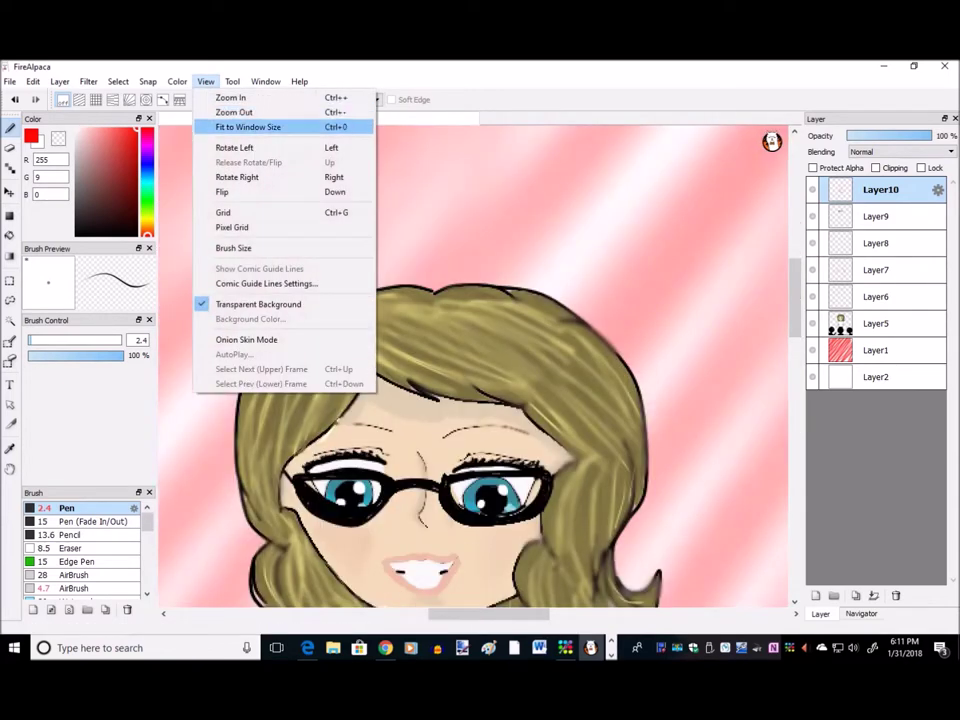
left_click(245, 126)
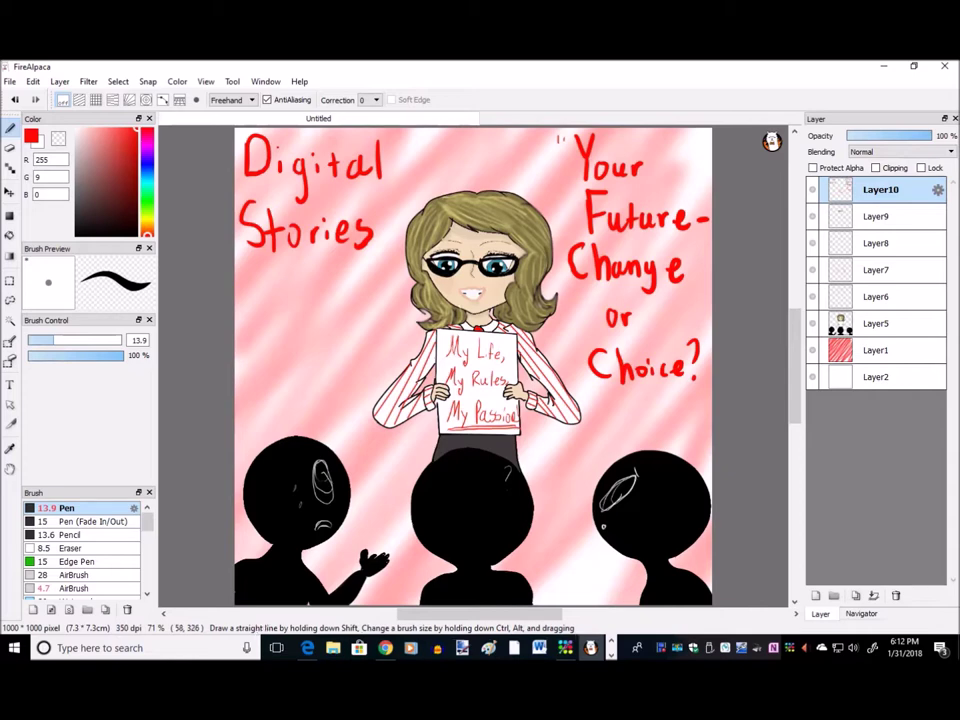
Step: Pen a red '2018' beneath the 'Digital Stories' heading
mouse_move(261, 285)
left_mouse_down()
mouse_move(262, 316)
mouse_move(282, 316)
mouse_move(295, 288)
mouse_move(290, 316)
mouse_move(317, 318)
mouse_move(334, 318)
mouse_move(346, 286)
left_mouse_up()
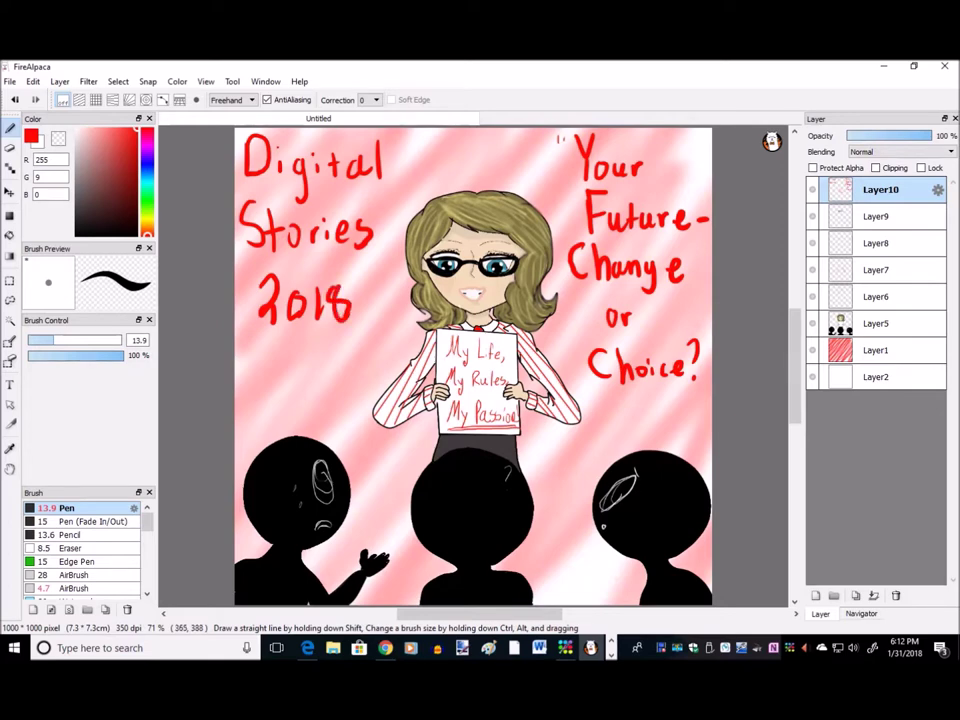